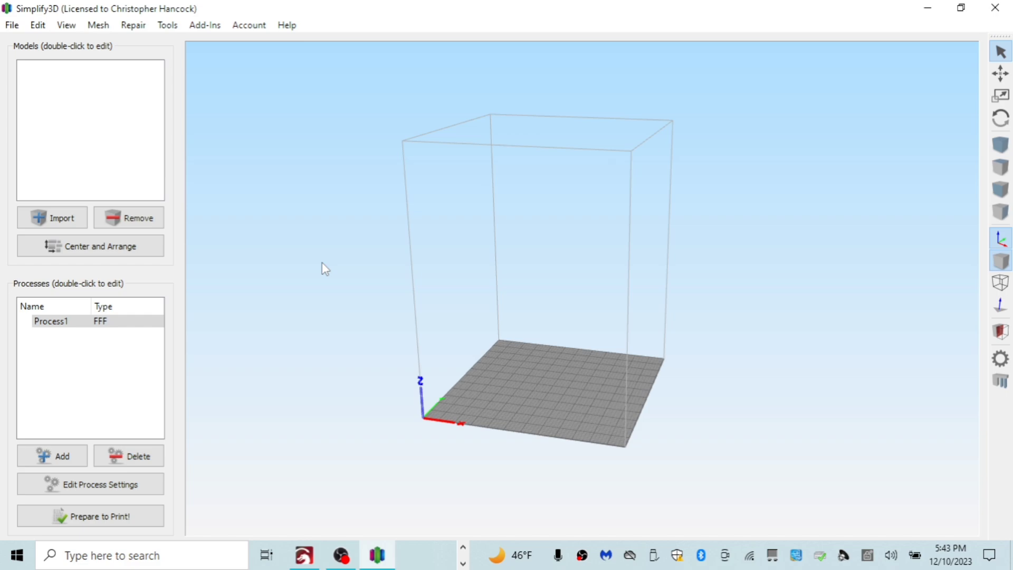
Import the Helmet model from the Robocop Suit Helmet folder
{"action": "left_click", "coordinate": [51, 221]}
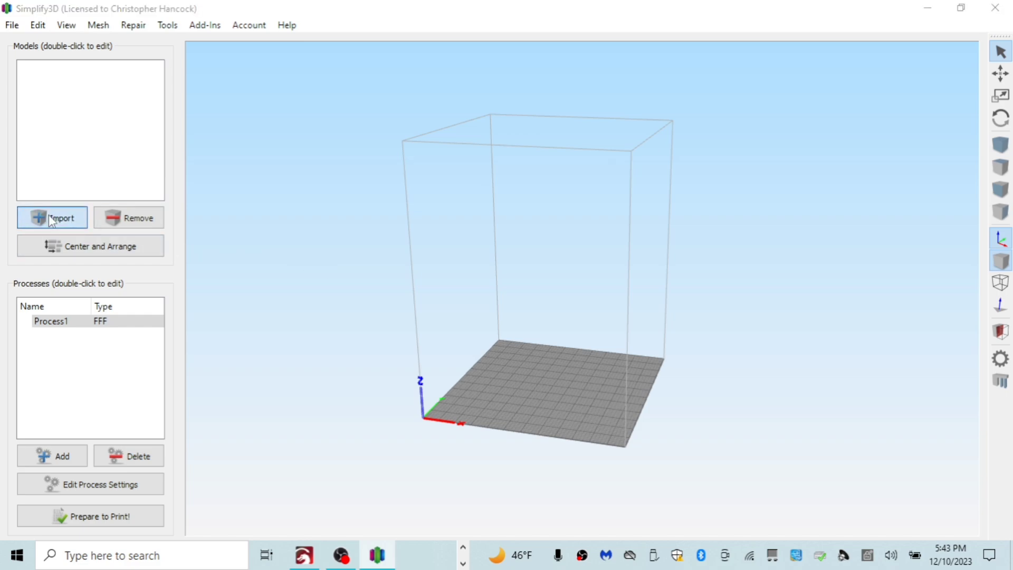
{"action": "left_click", "coordinate": [187, 174]}
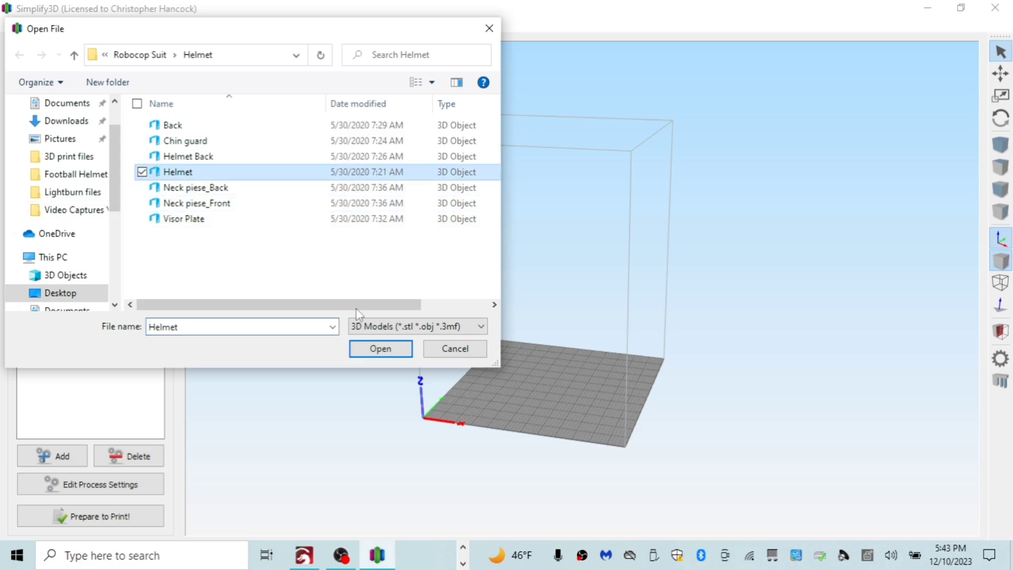
{"action": "left_click", "coordinate": [383, 351]}
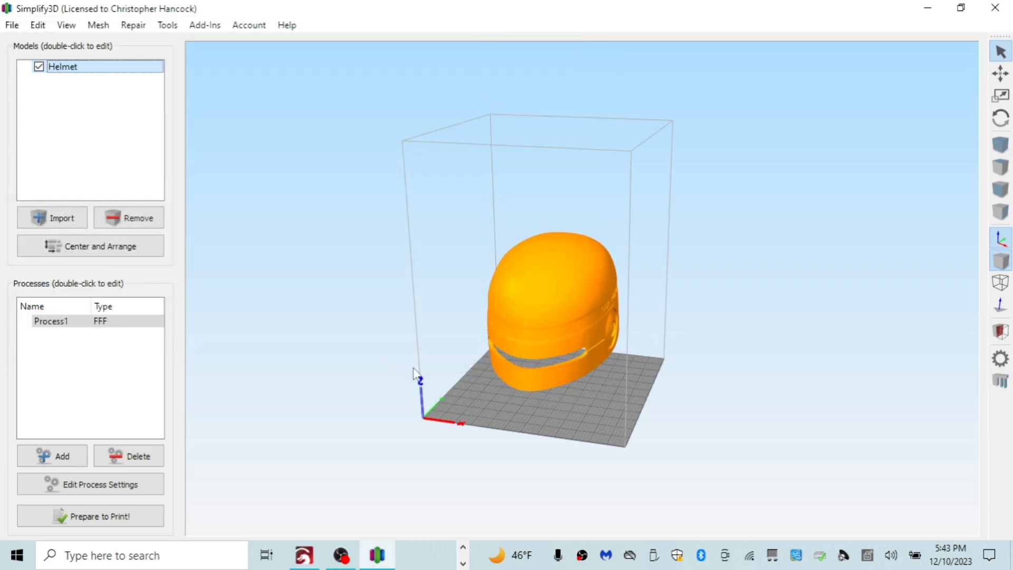
Place the helmet's flat underside rim on the bed with Place Surface on Bed
{"action": "left_click_drag", "start_coordinate": [387, 358], "coordinate": [788, 319]}
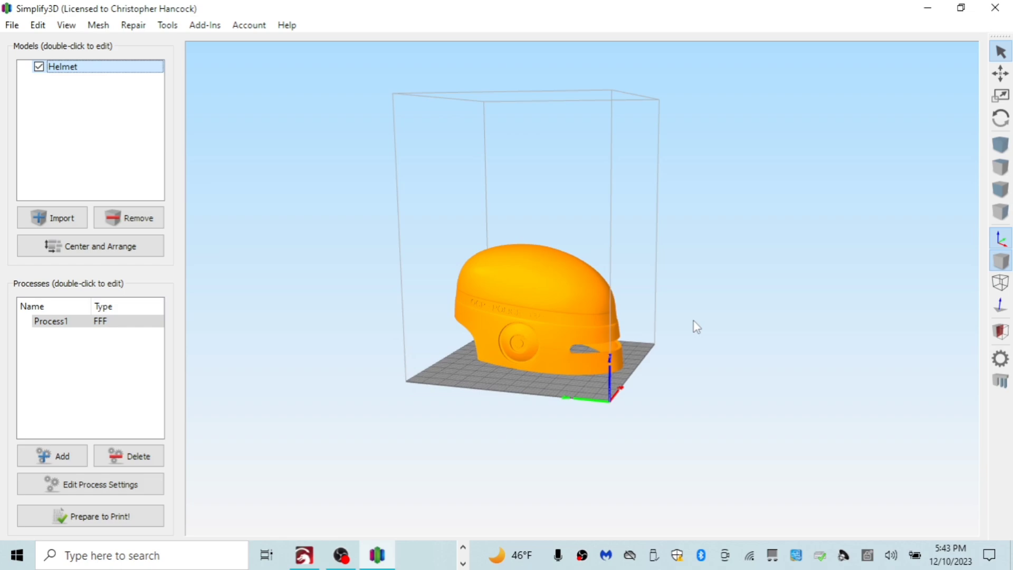
{"action": "left_click_drag", "start_coordinate": [694, 320], "coordinate": [514, 357]}
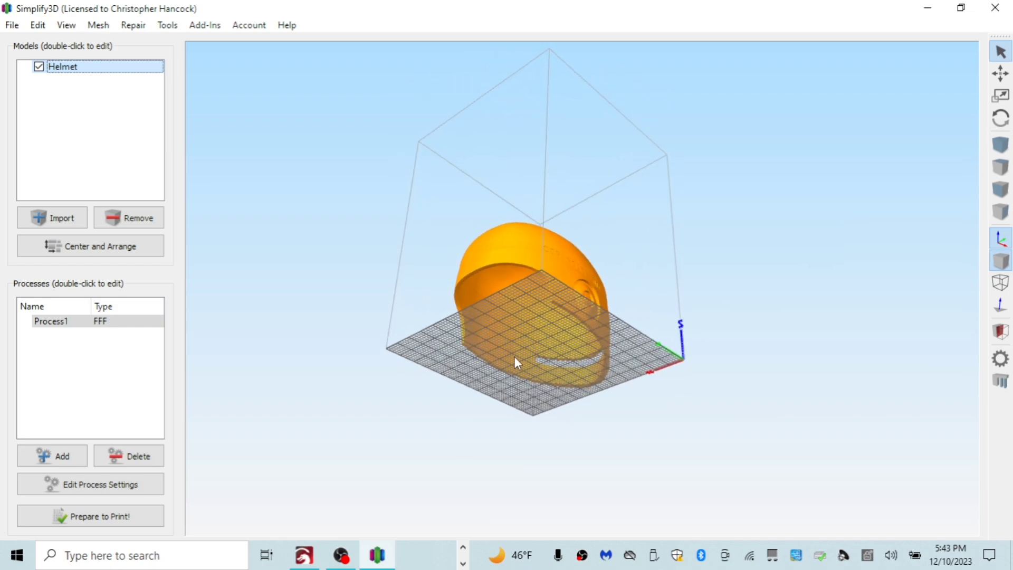
{"action": "scroll", "coordinate": [515, 362], "scroll_direction": "up", "scroll_amount": 5}
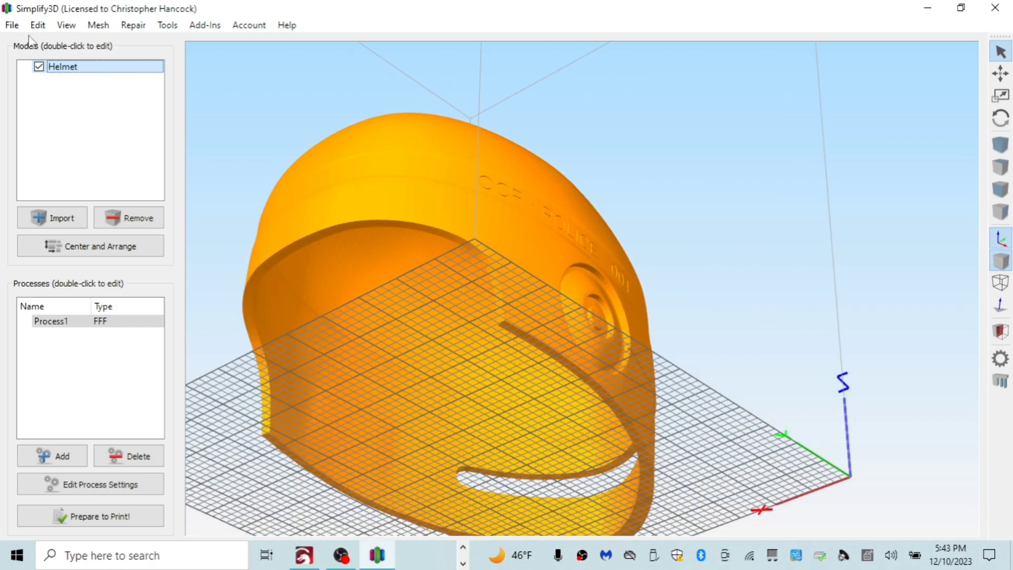
{"action": "left_click", "coordinate": [37, 25]}
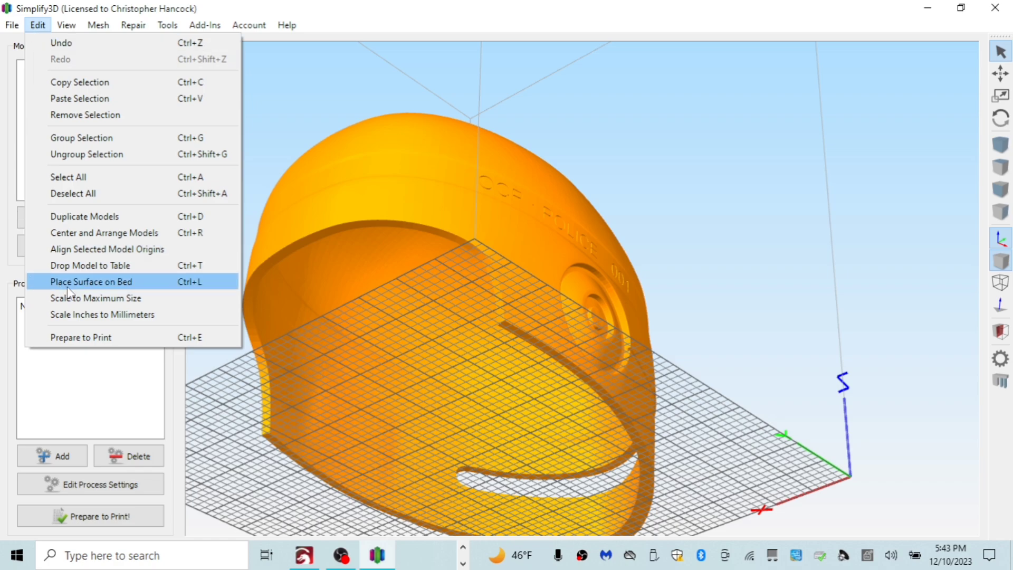
{"action": "left_click", "coordinate": [97, 285]}
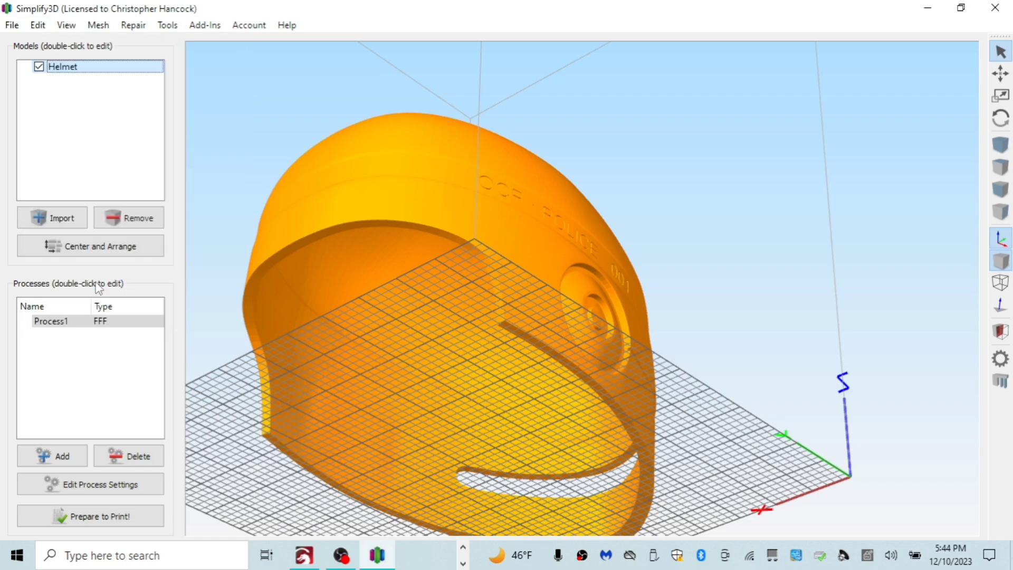
{"action": "left_click", "coordinate": [514, 330]}
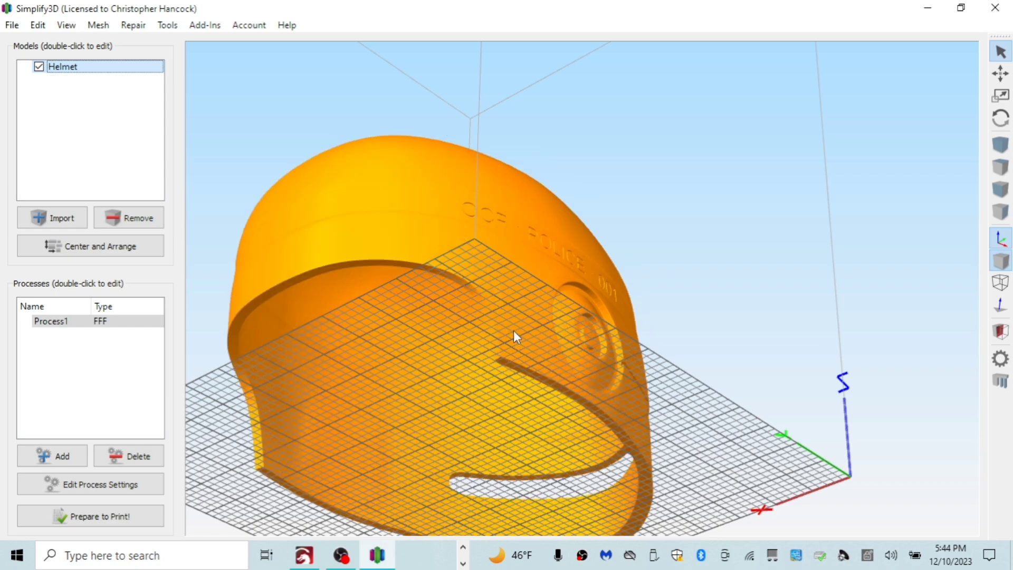
{"action": "left_click_drag", "start_coordinate": [626, 235], "coordinate": [322, 453]}
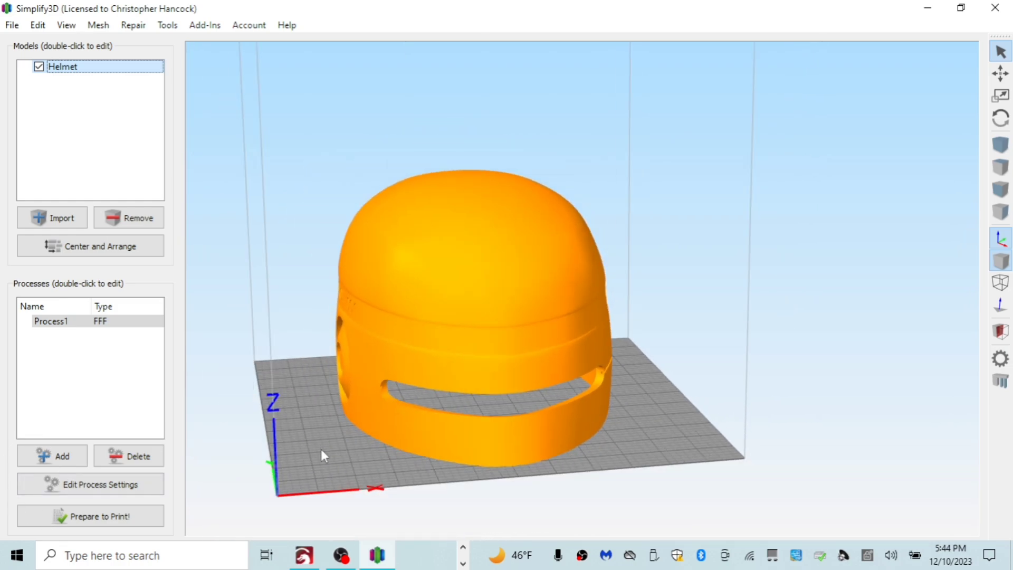
Review the extruder, layer, additions and infill settings of Process1 and set the infill percentage to 25%
{"action": "left_click", "coordinate": [87, 483]}
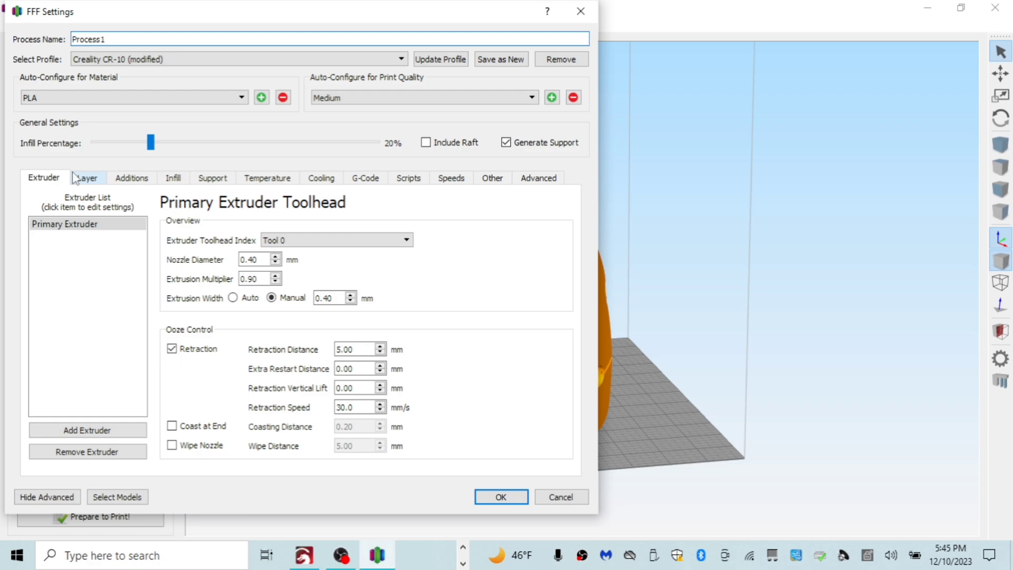
{"action": "left_click", "coordinate": [88, 180]}
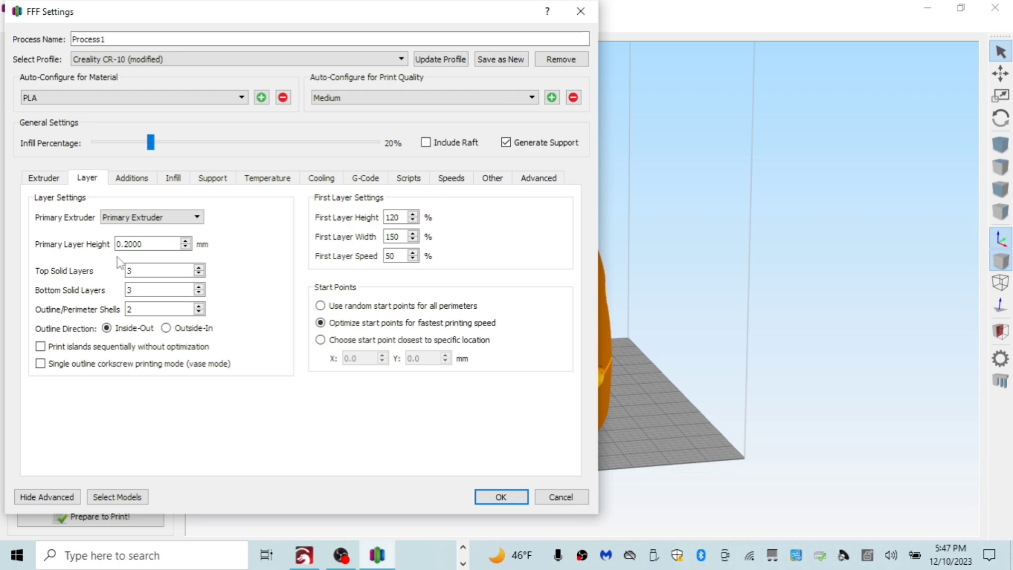
{"action": "left_click", "coordinate": [126, 246]}
{"action": "left_click", "coordinate": [132, 178]}
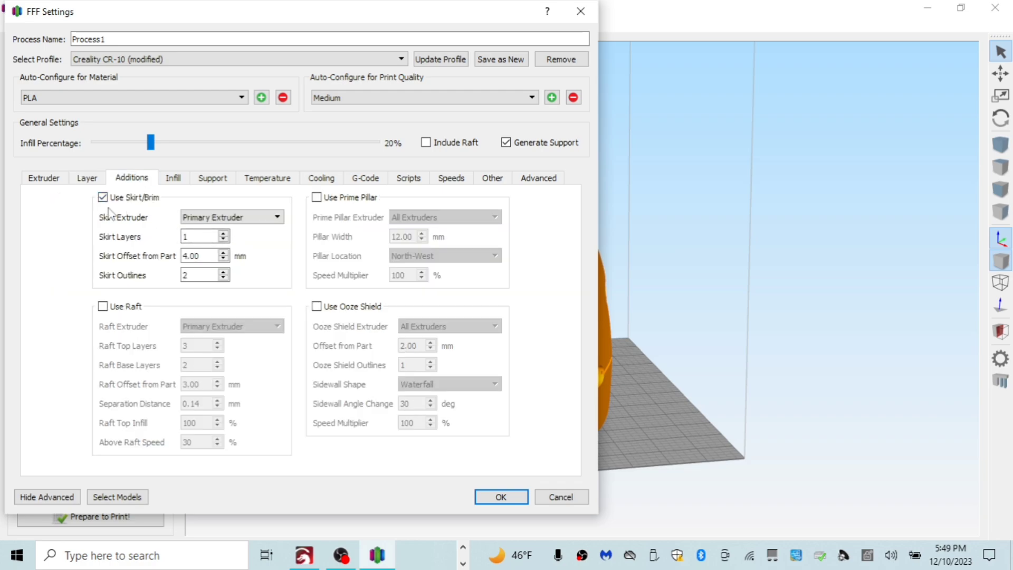
{"action": "mouse_move", "coordinate": [106, 208]}
{"action": "left_click", "coordinate": [172, 179]}
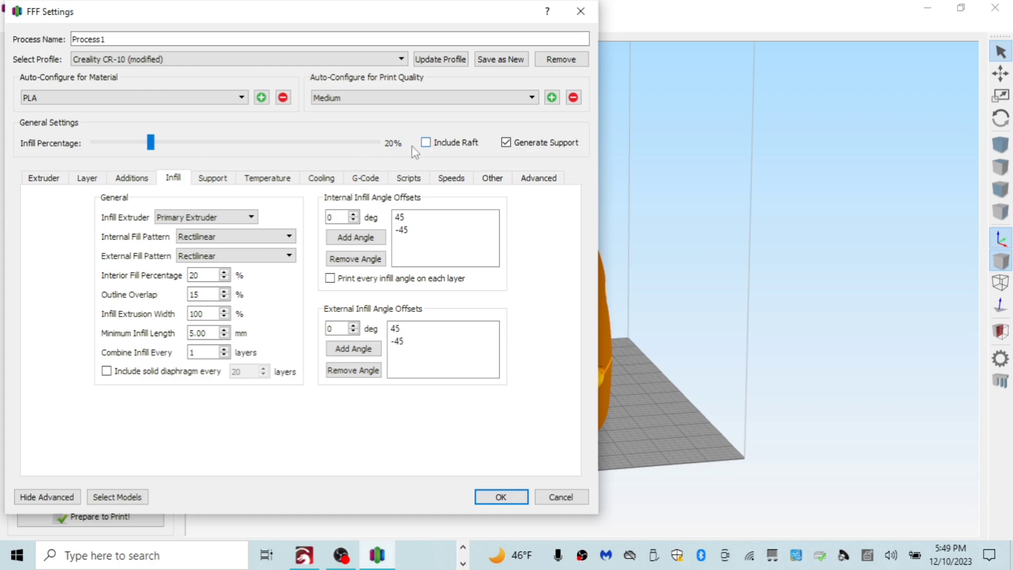
{"action": "left_click_drag", "start_coordinate": [151, 148], "coordinate": [167, 148]}
Examine Process1's support settings and the temperature setpoints of the primary extruder and heated bed
{"action": "left_click", "coordinate": [218, 180]}
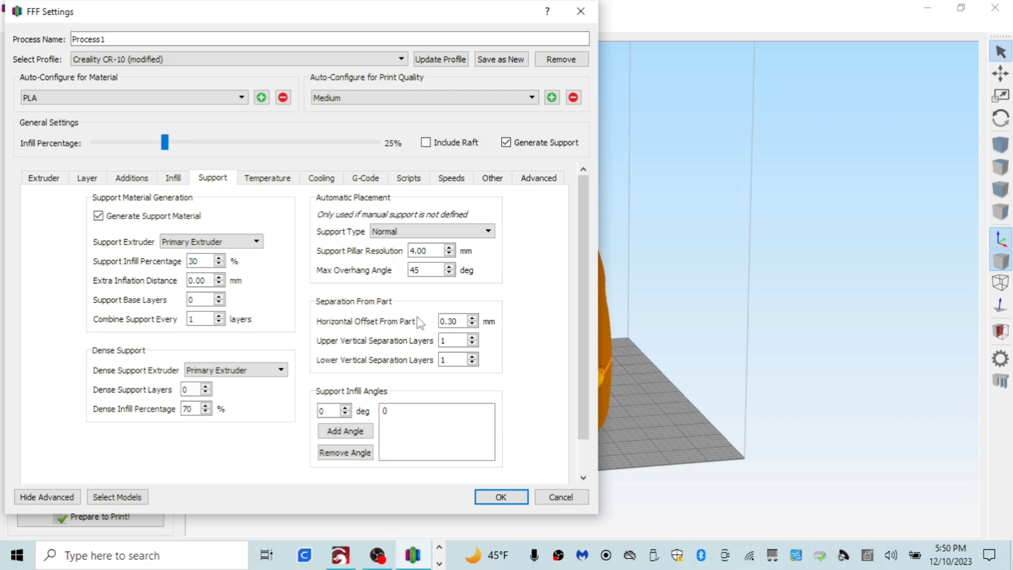
{"action": "left_click", "coordinate": [267, 182]}
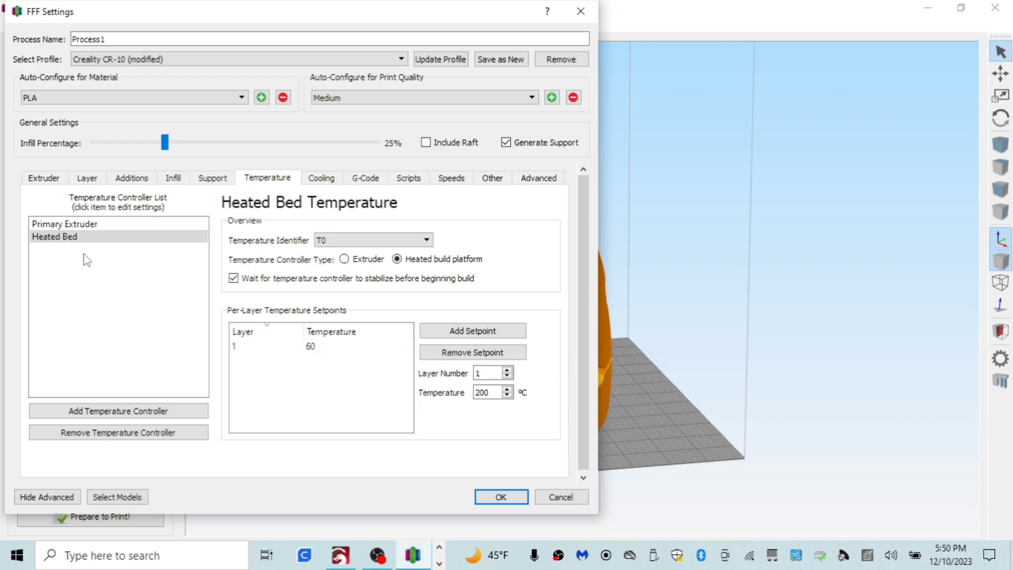
{"action": "left_click", "coordinate": [83, 224]}
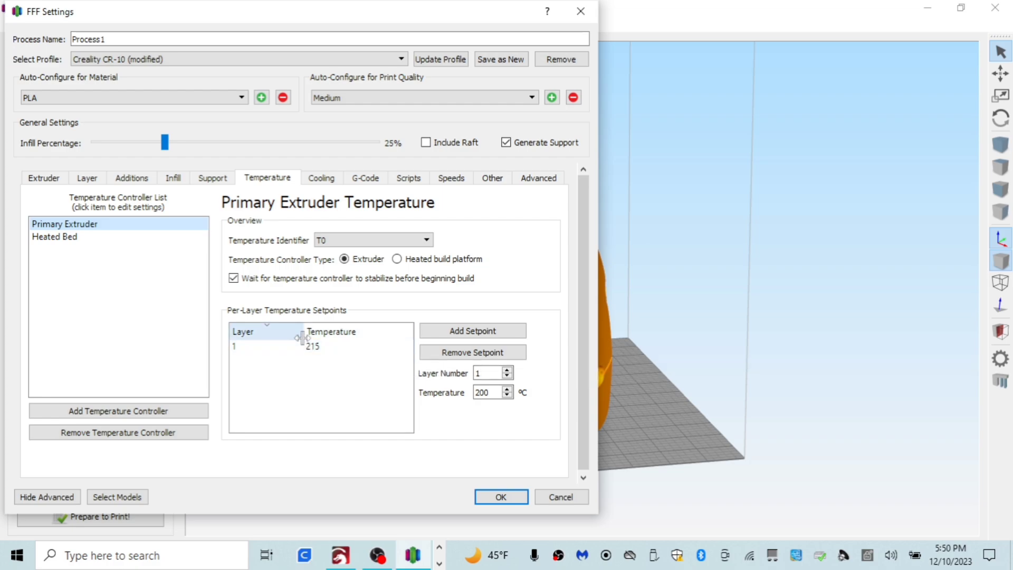
{"action": "left_click", "coordinate": [74, 238]}
{"action": "left_click", "coordinate": [84, 223]}
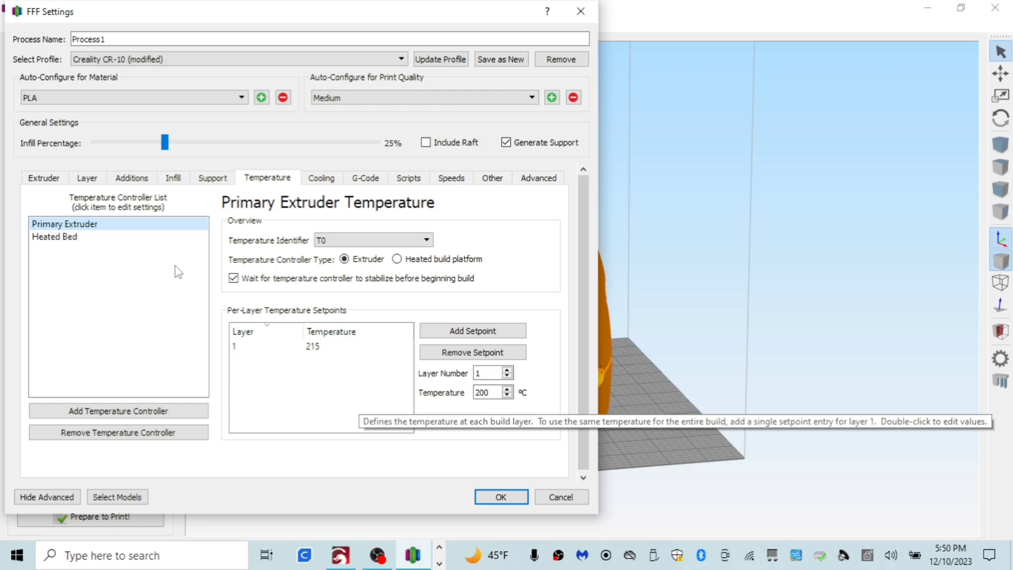
{"action": "left_click", "coordinate": [48, 240]}
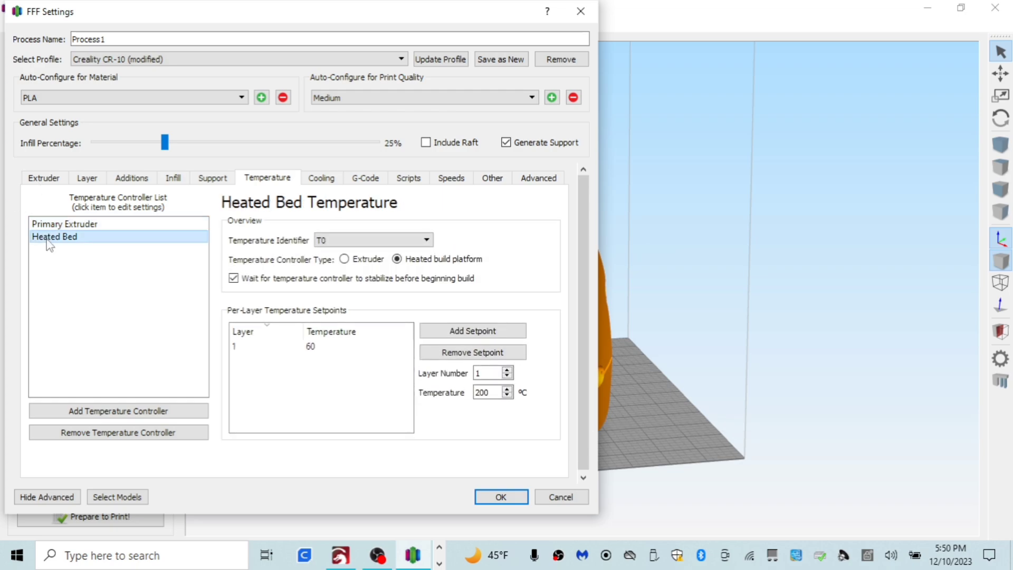
Review the cooling, G-code, scripts, speeds, other, advanced and extruder settings, and accept the process settings
{"action": "left_click", "coordinate": [323, 180]}
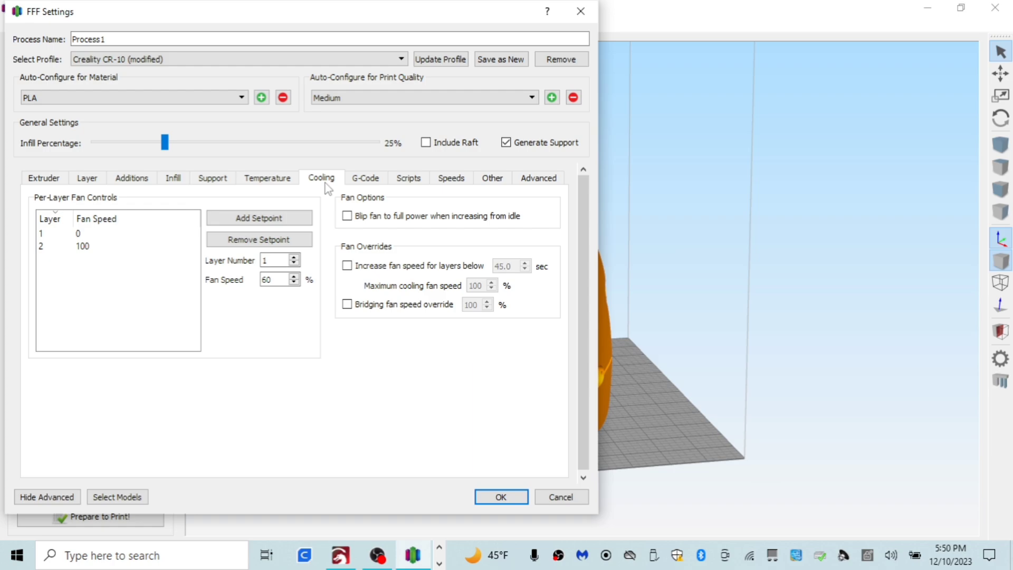
{"action": "left_click", "coordinate": [362, 181]}
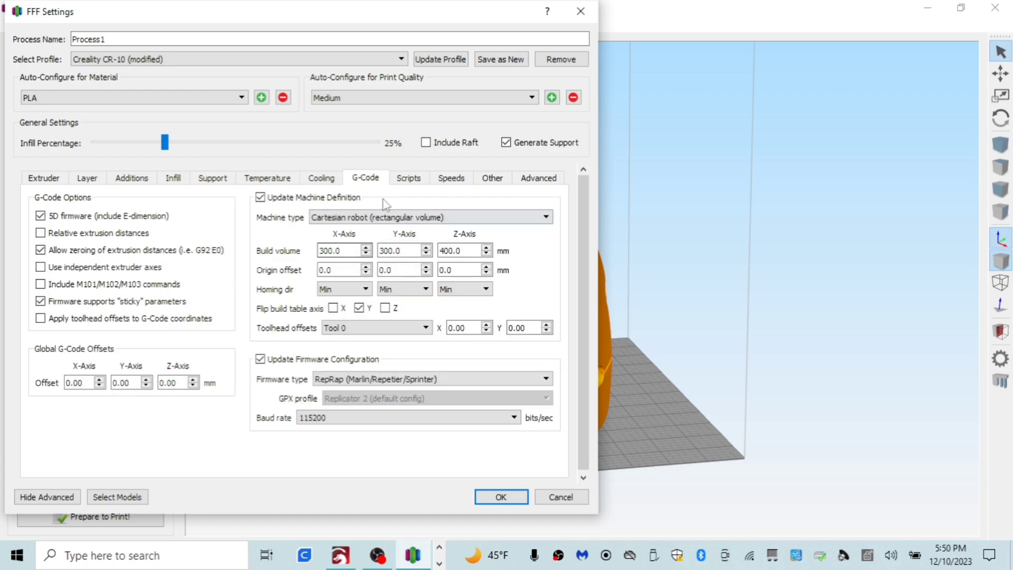
{"action": "left_click", "coordinate": [414, 180]}
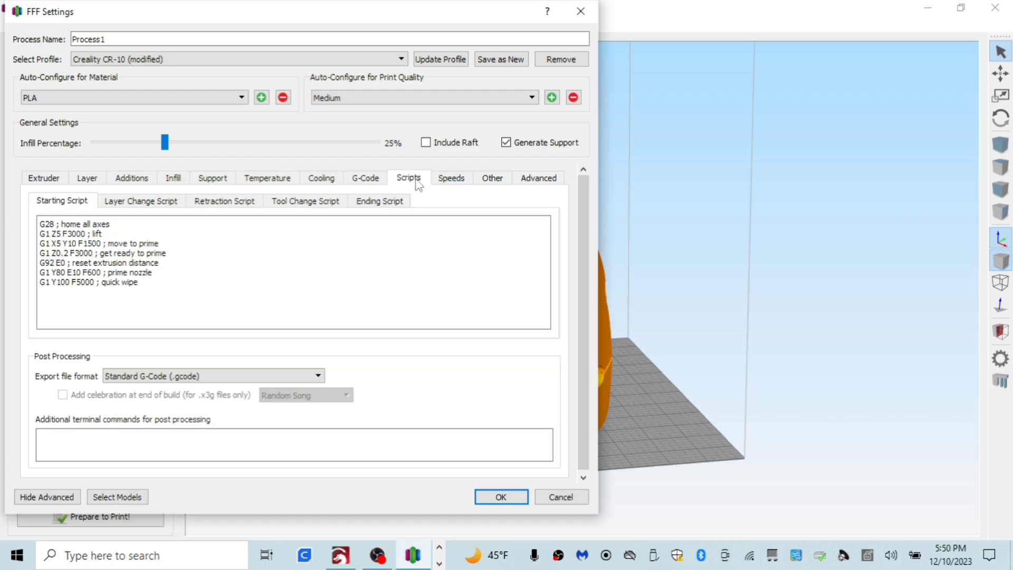
{"action": "left_click", "coordinate": [450, 180]}
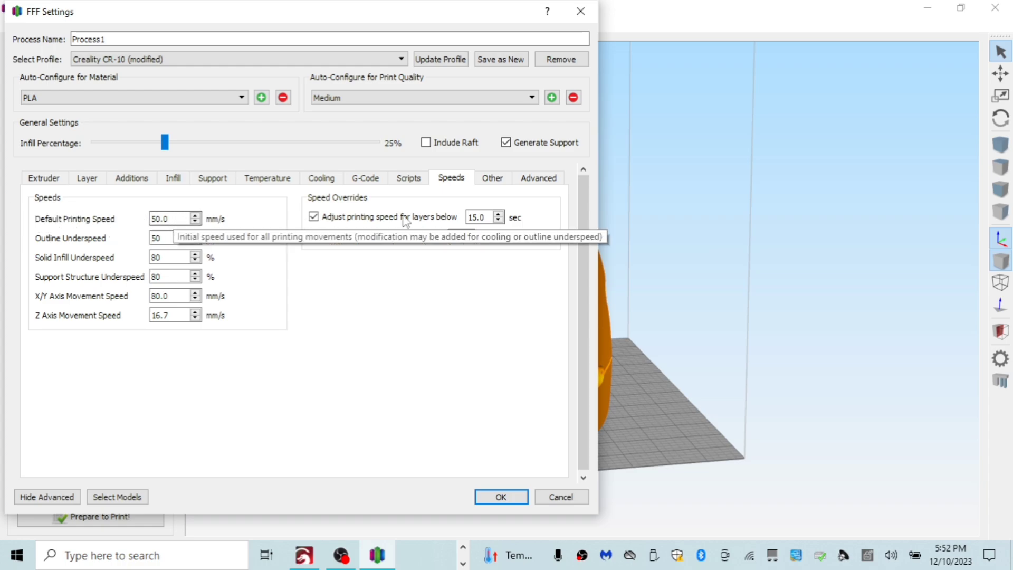
{"action": "left_click", "coordinate": [491, 179]}
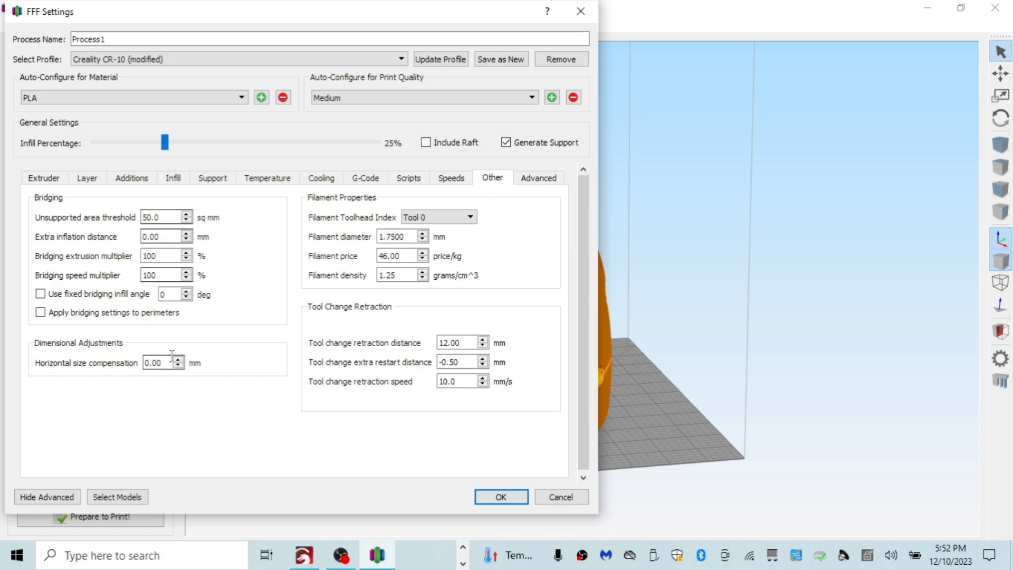
{"action": "left_click", "coordinate": [532, 182]}
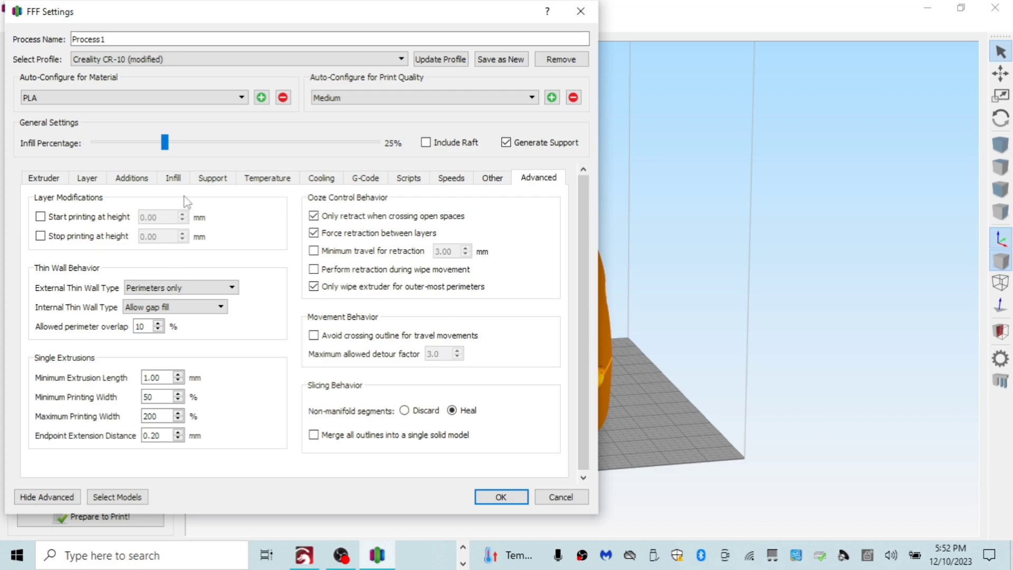
{"action": "left_click", "coordinate": [41, 180]}
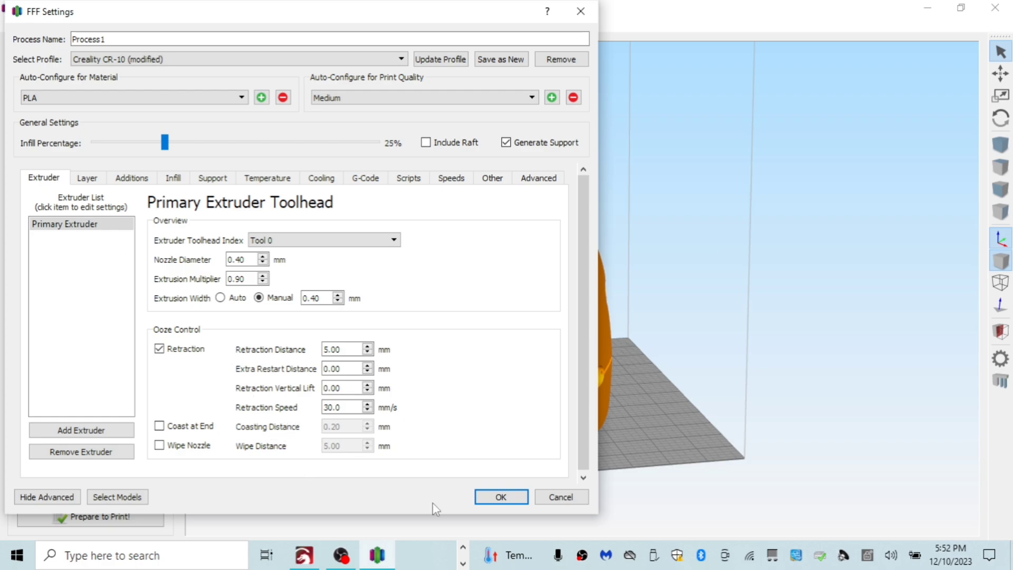
{"action": "left_click", "coordinate": [502, 497]}
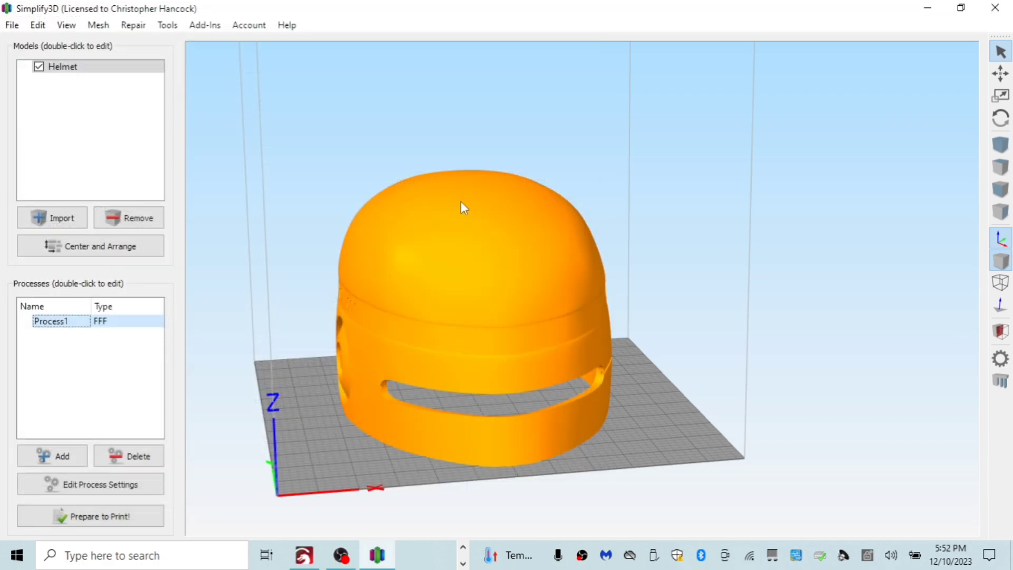
Generate automatic supports for the helmet with a maximum overhang angle of 60 degrees
{"action": "left_click_drag", "start_coordinate": [269, 414], "coordinate": [323, 352]}
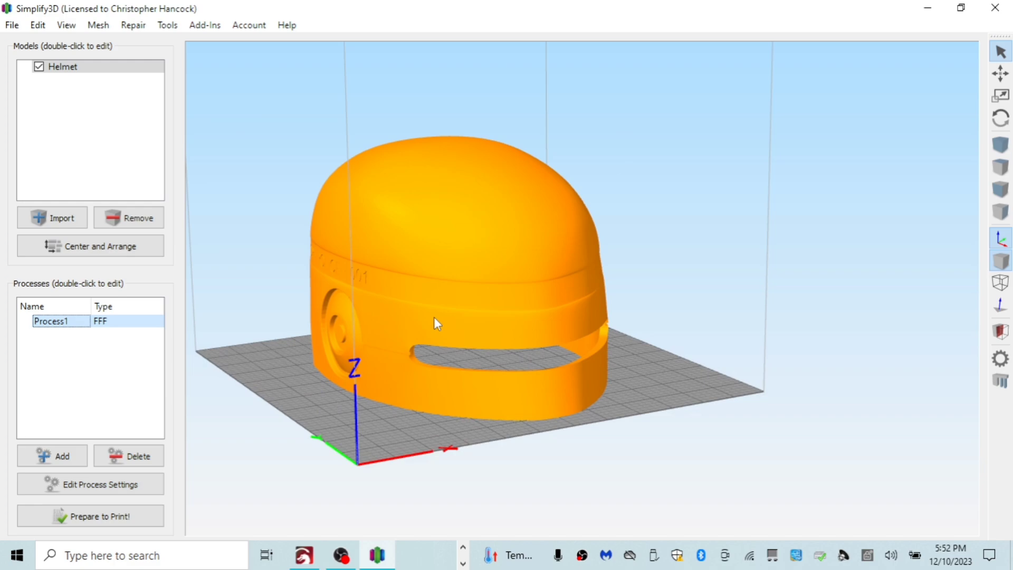
{"action": "left_click_drag", "start_coordinate": [436, 323], "coordinate": [265, 344]}
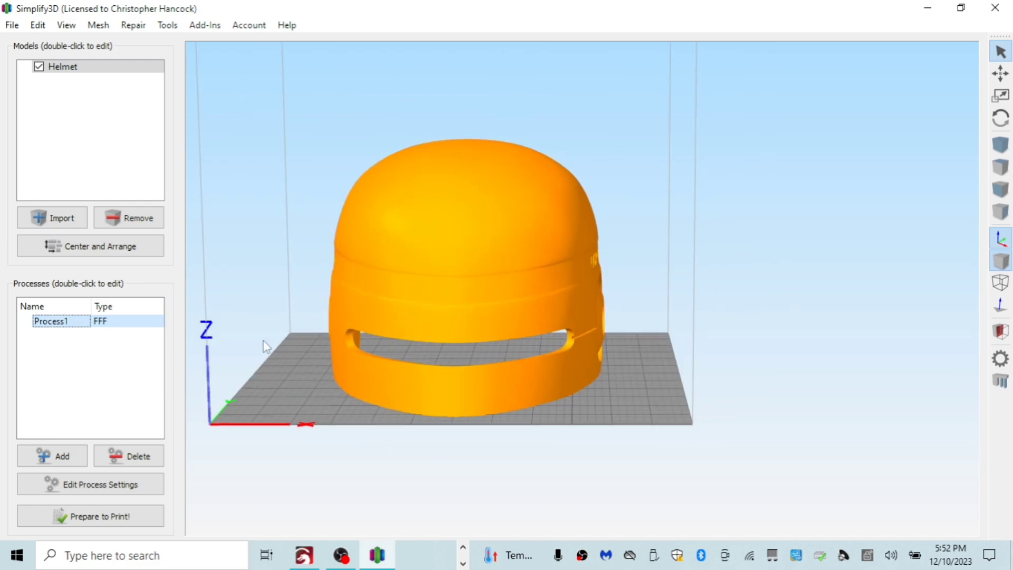
{"action": "left_click", "coordinate": [1006, 382]}
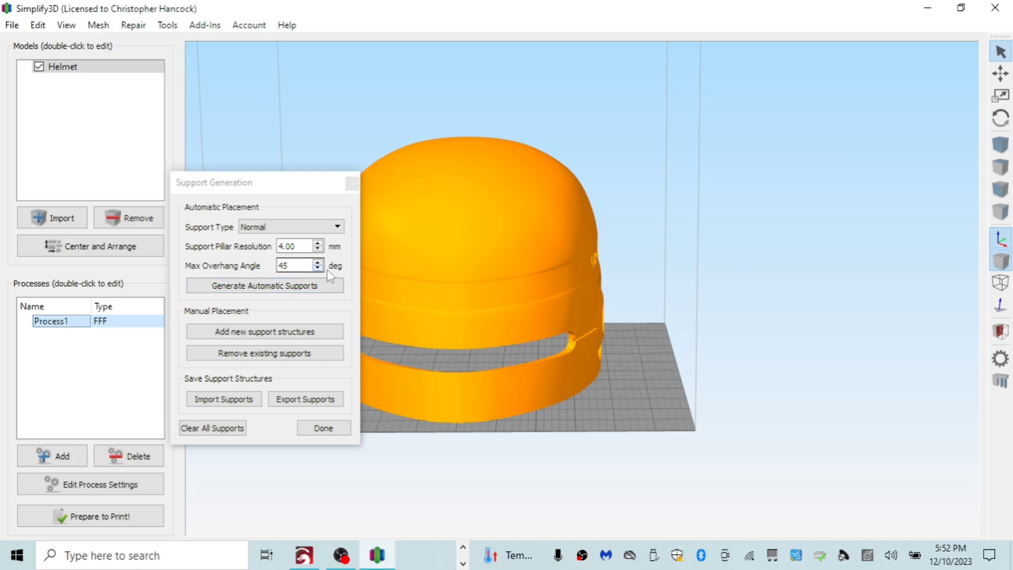
{"action": "double_click", "coordinate": [284, 265]}
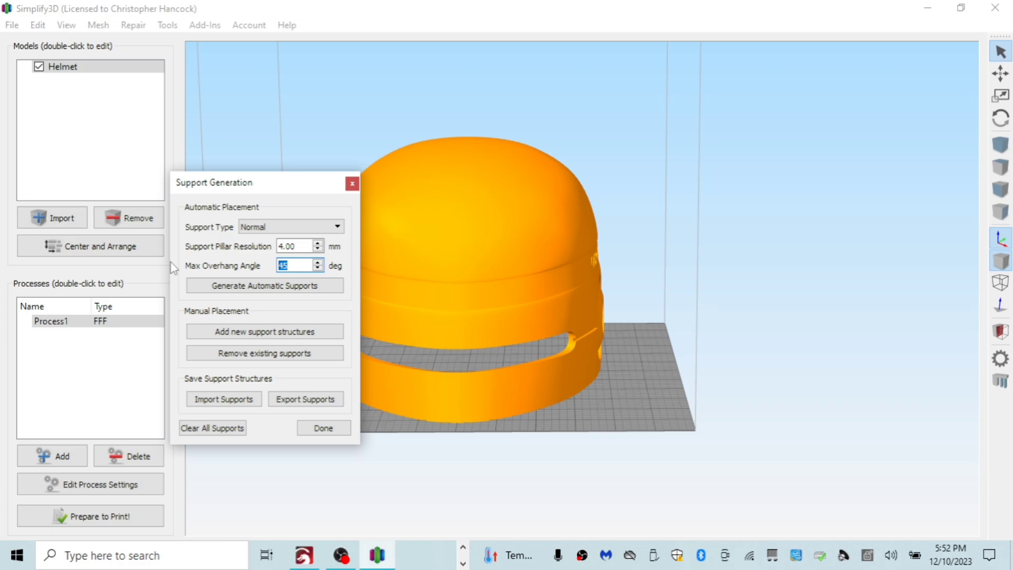
{"action": "type", "text": "60"}
{"action": "left_click", "coordinate": [285, 289]}
{"action": "left_click", "coordinate": [320, 429]}
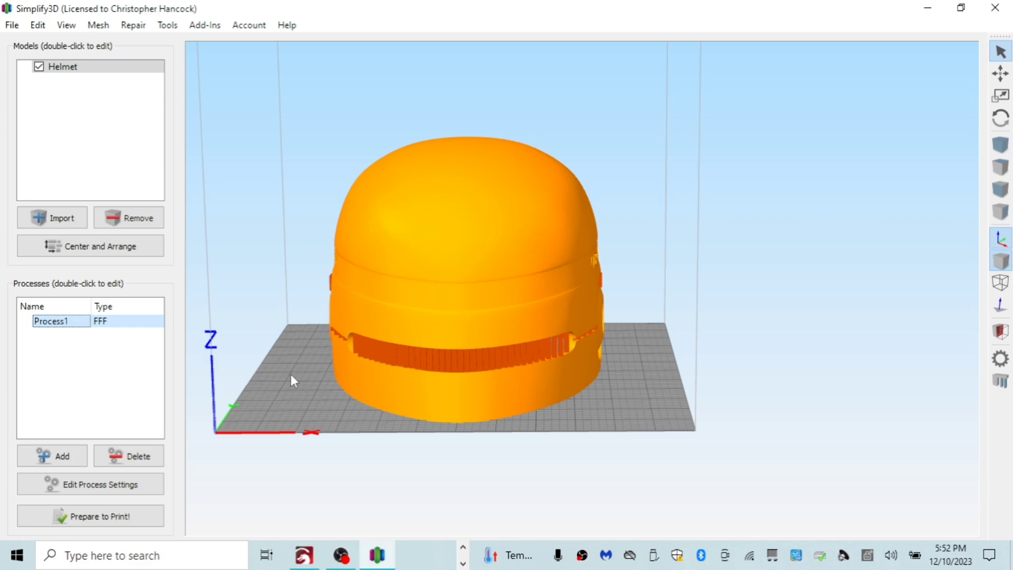
Manually remove some of the existing support pillars inside the helmet and close the support generation settings
{"action": "left_click_drag", "start_coordinate": [294, 381], "coordinate": [626, 19]}
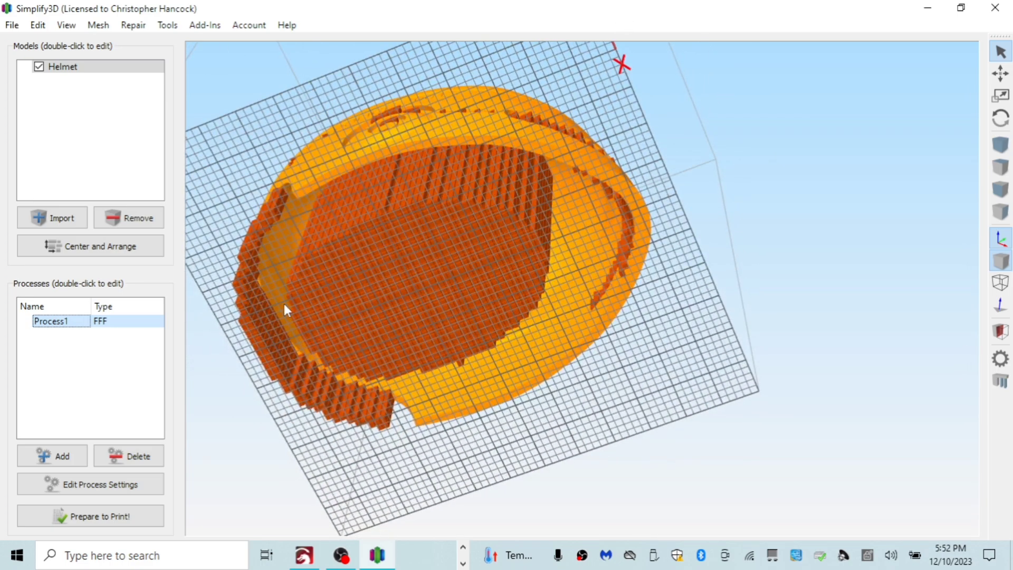
{"action": "left_click", "coordinate": [1001, 381]}
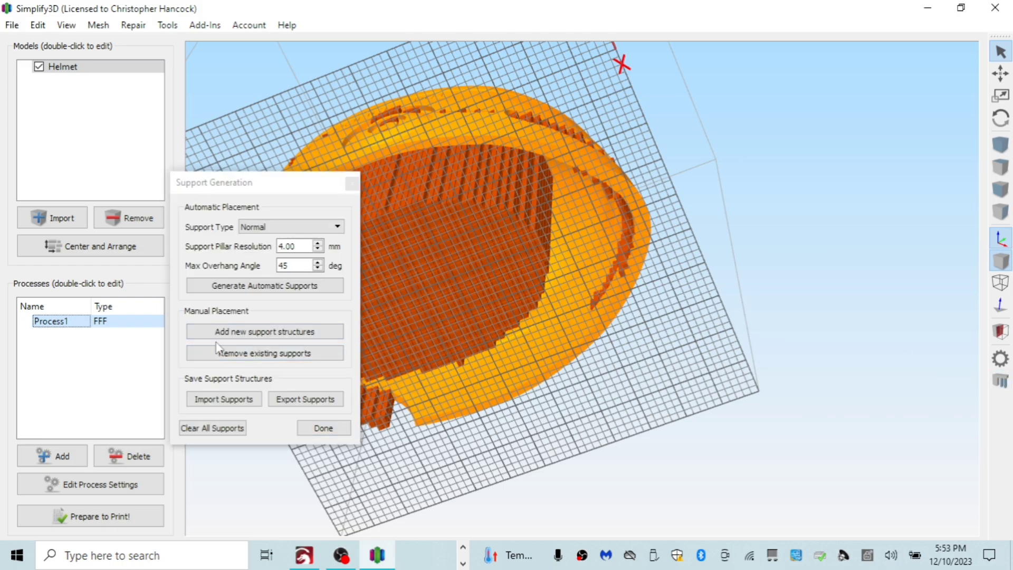
{"action": "left_click", "coordinate": [258, 353]}
{"action": "left_click_drag", "start_coordinate": [532, 233], "coordinate": [506, 257]}
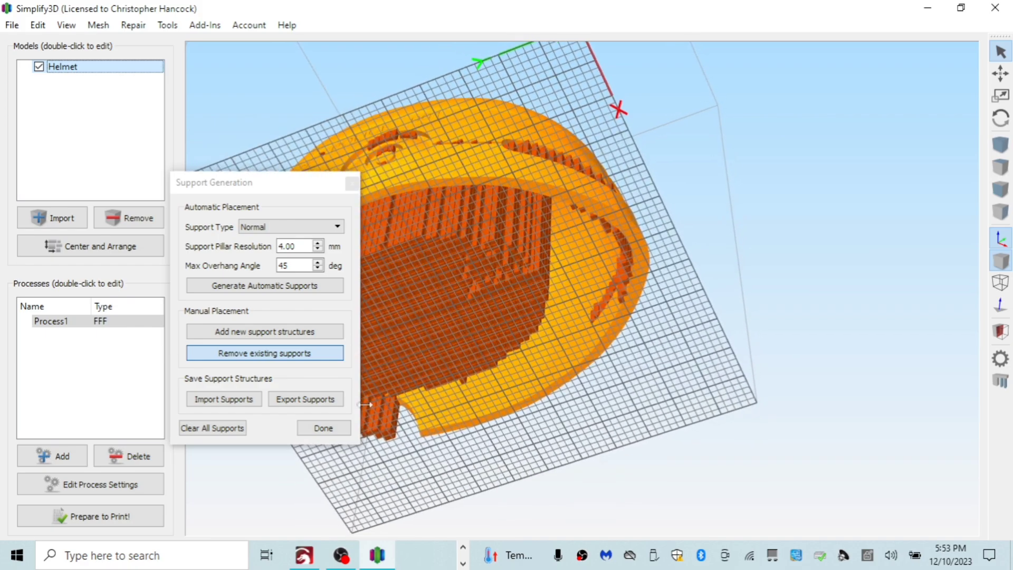
{"action": "left_click", "coordinate": [324, 428]}
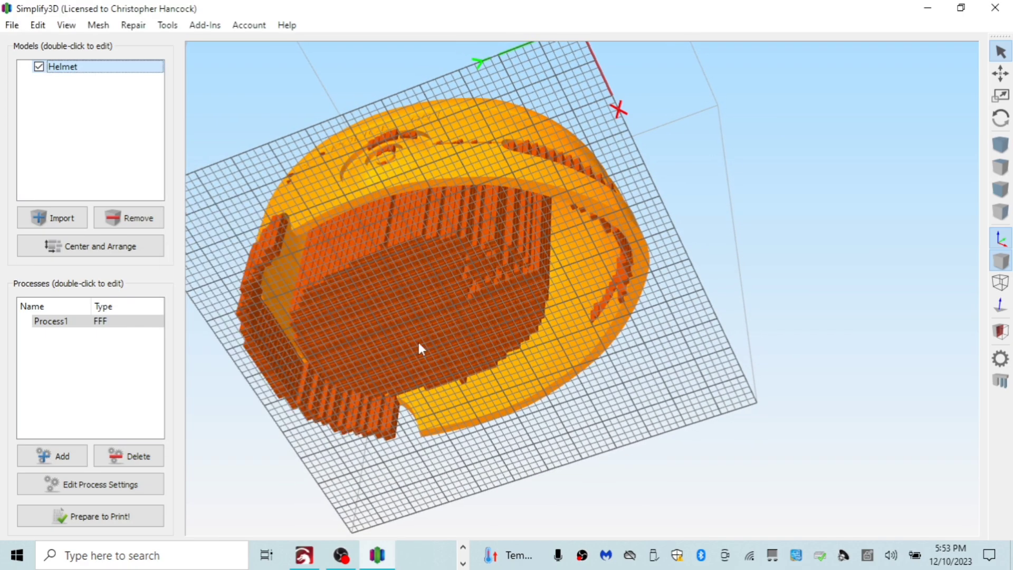
Slice the supported helmet for printing and inspect its toolpath preview from the outside and the underside
{"action": "key", "text": "f"}
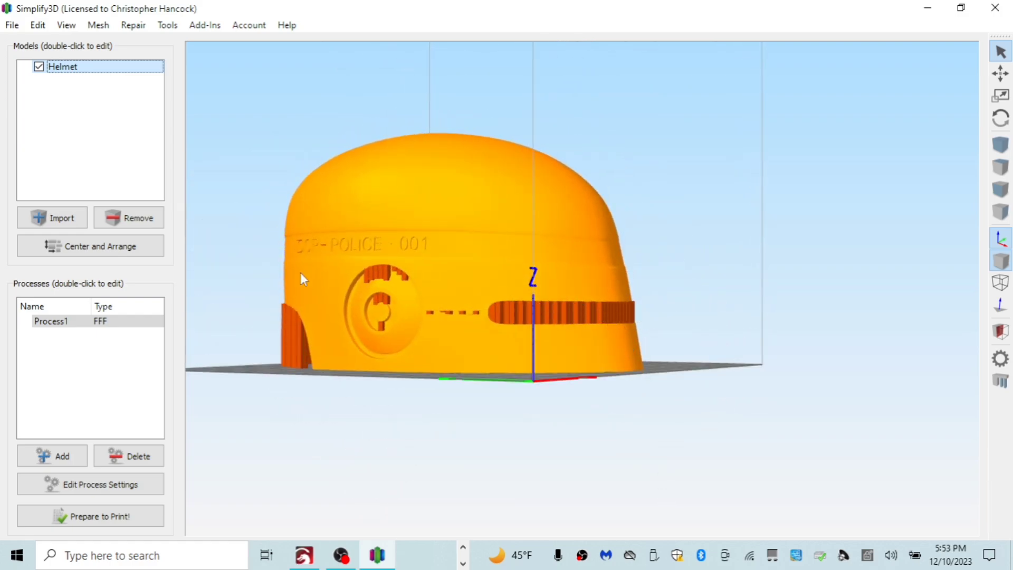
{"action": "left_click_drag", "start_coordinate": [300, 278], "coordinate": [612, 390]}
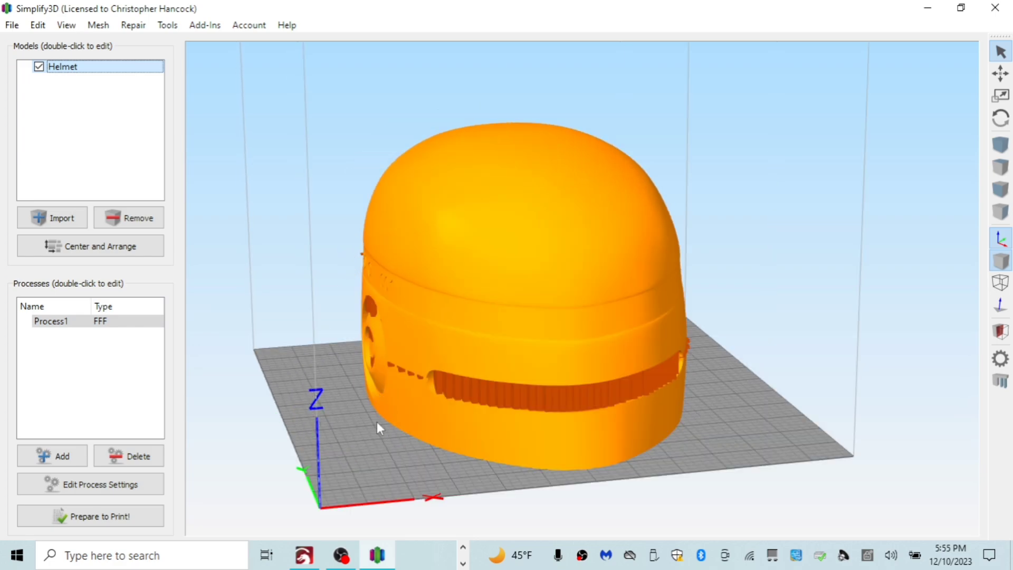
{"action": "left_click_drag", "start_coordinate": [374, 442], "coordinate": [401, 475]}
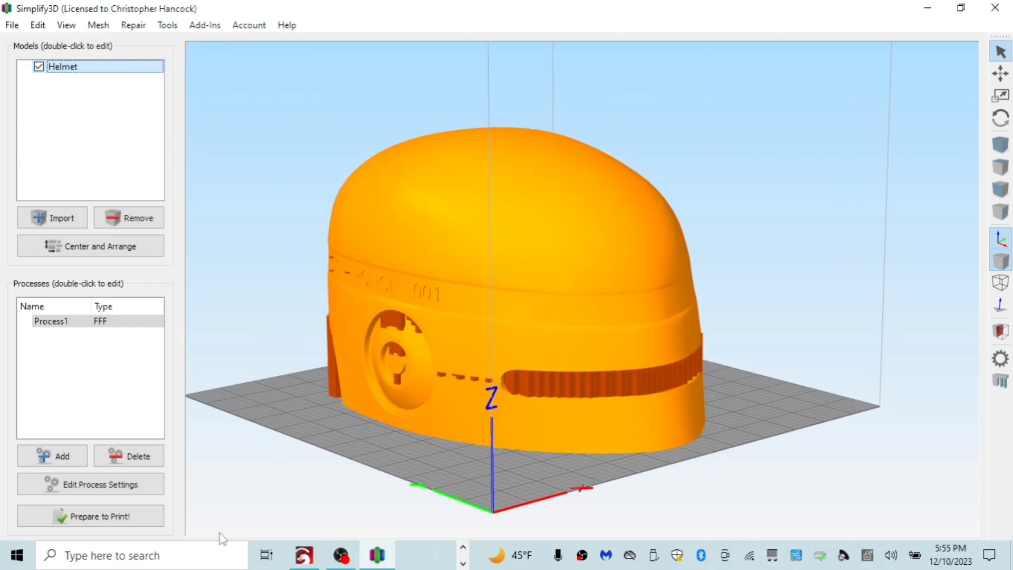
{"action": "left_click", "coordinate": [124, 519]}
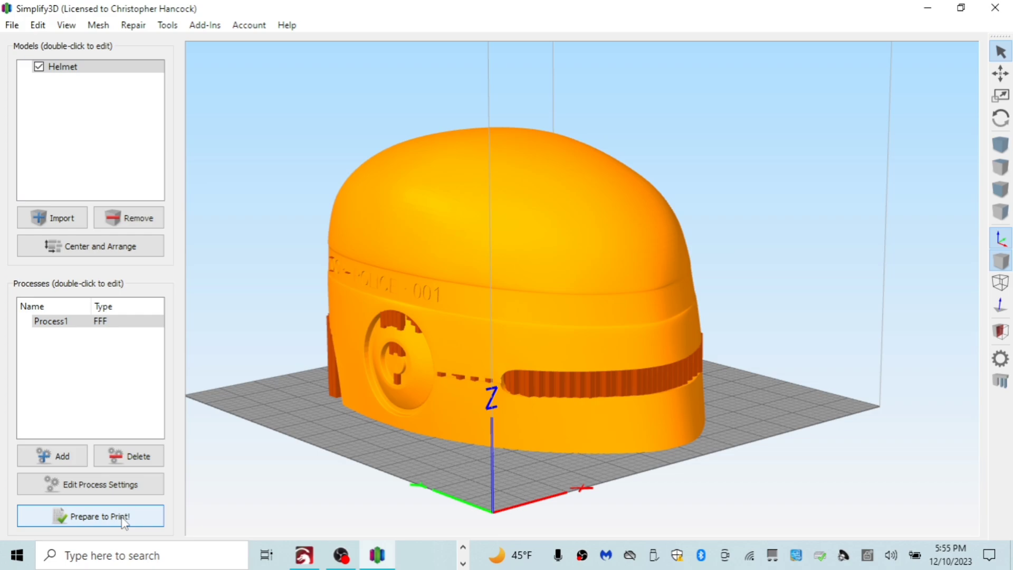
{"action": "left_click", "coordinate": [125, 523]}
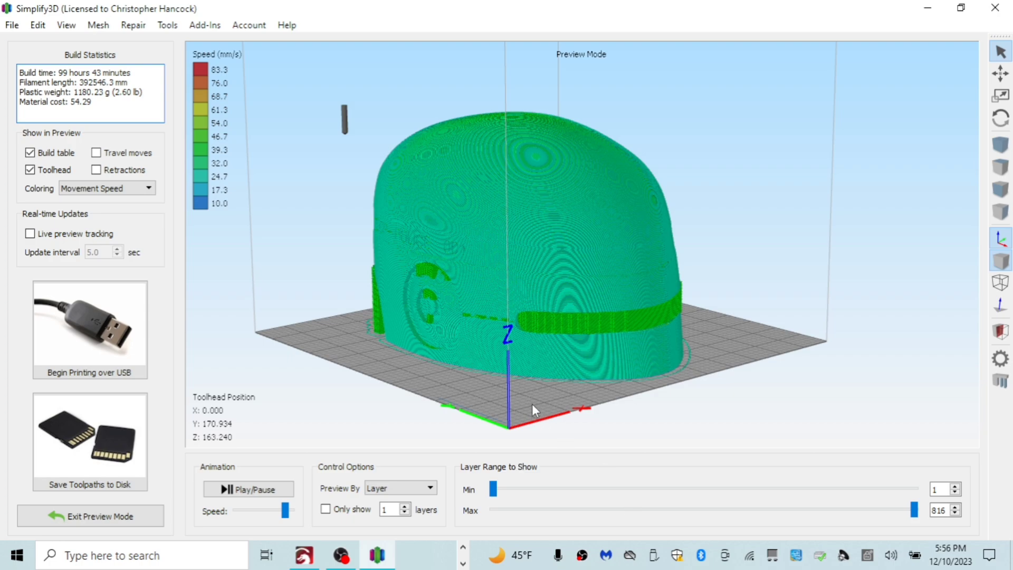
{"action": "left_click_drag", "start_coordinate": [524, 331], "coordinate": [456, 113]}
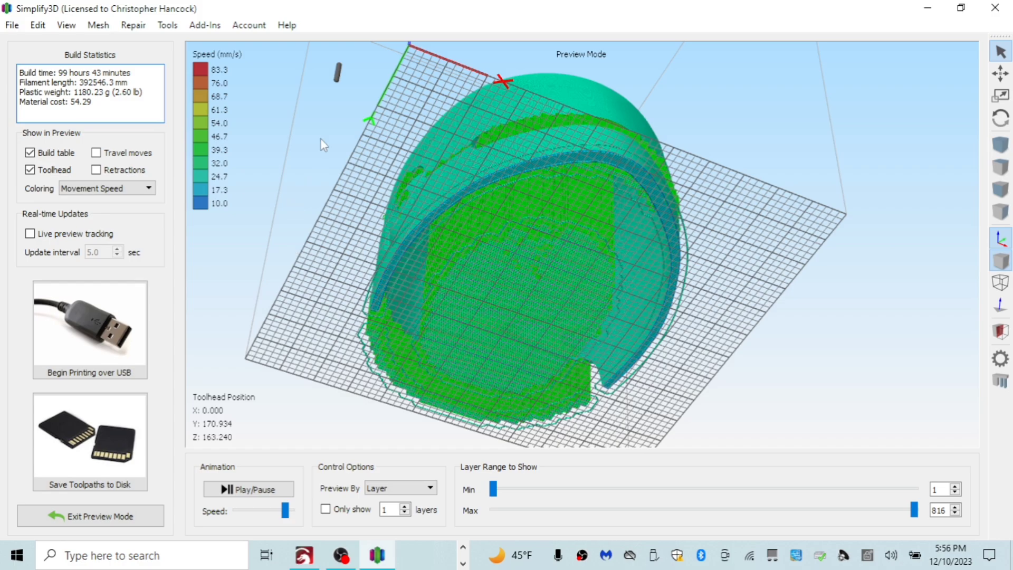
{"action": "left_click_drag", "start_coordinate": [396, 182], "coordinate": [466, 354]}
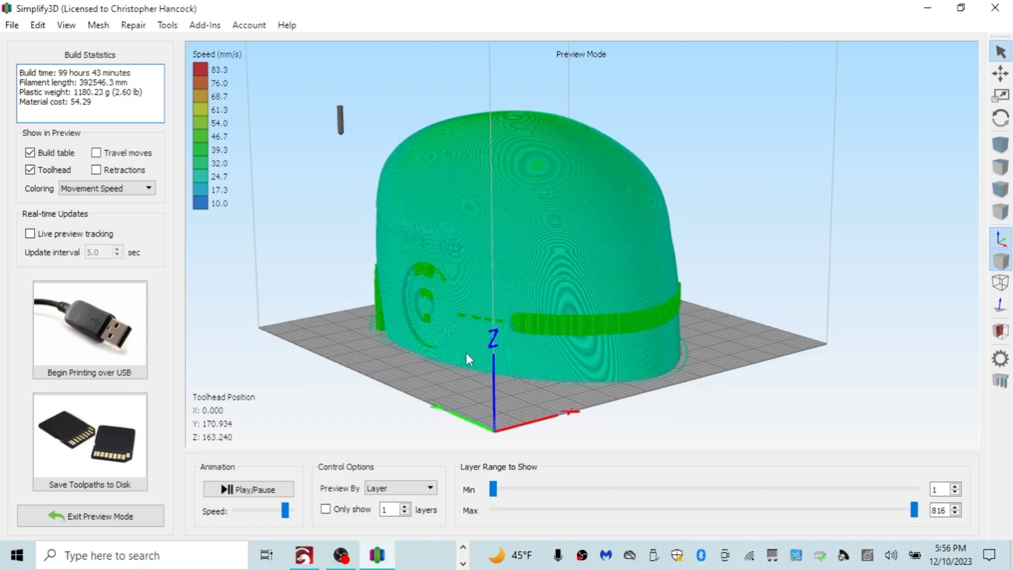
Save the helmet's toolpaths to USB Drive (D:) as a G-code file named "Robocop helmet"
{"action": "left_click", "coordinate": [134, 397]}
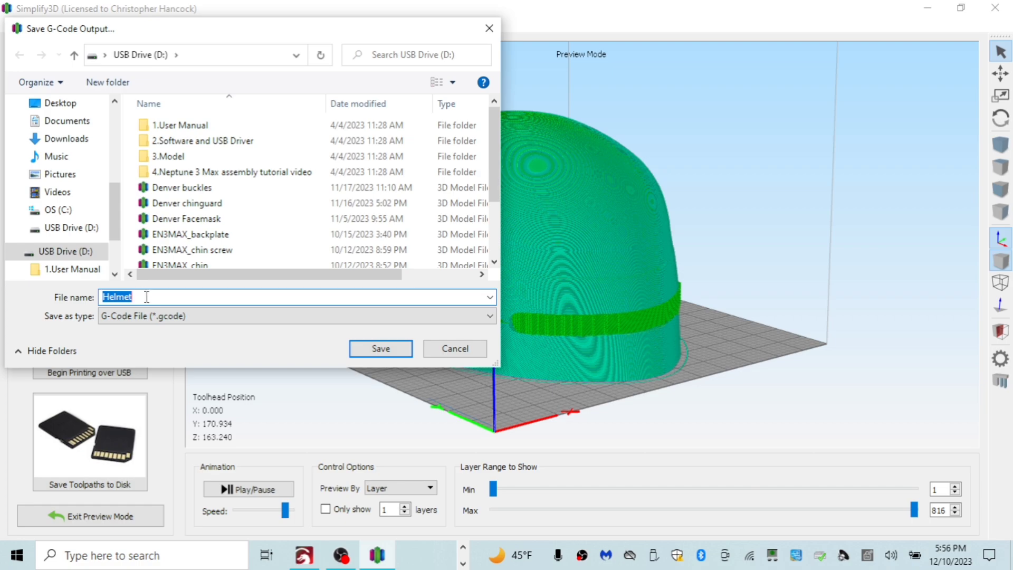
{"action": "type", "text": "Robocop hel"}
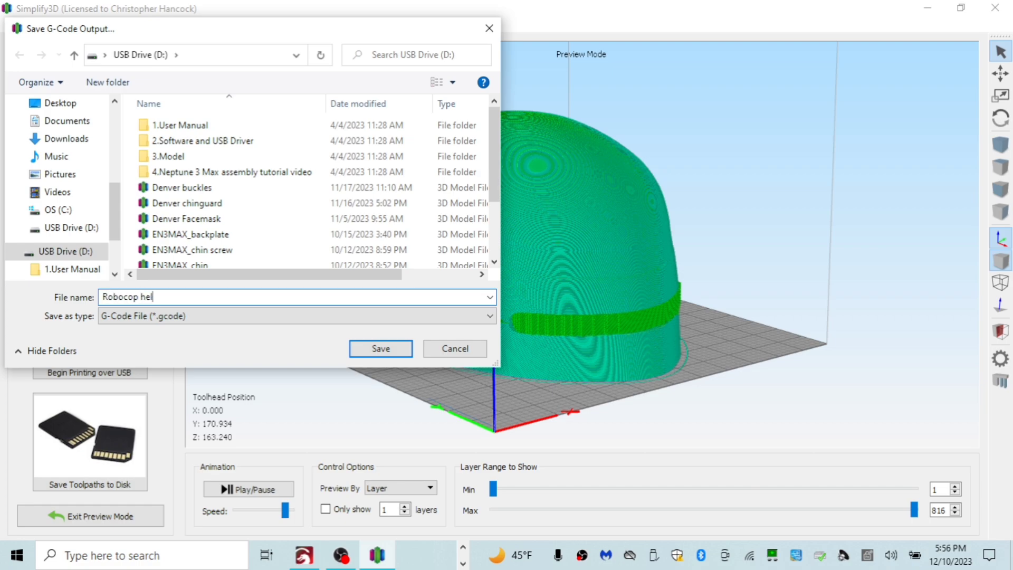
{"action": "type", "text": "met"}
{"action": "key", "text": "Return"}
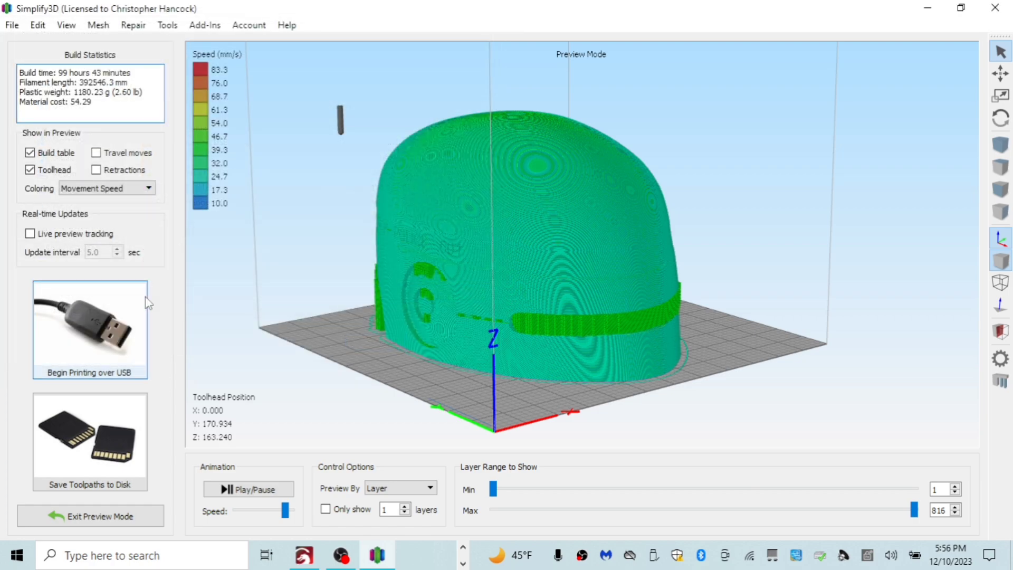